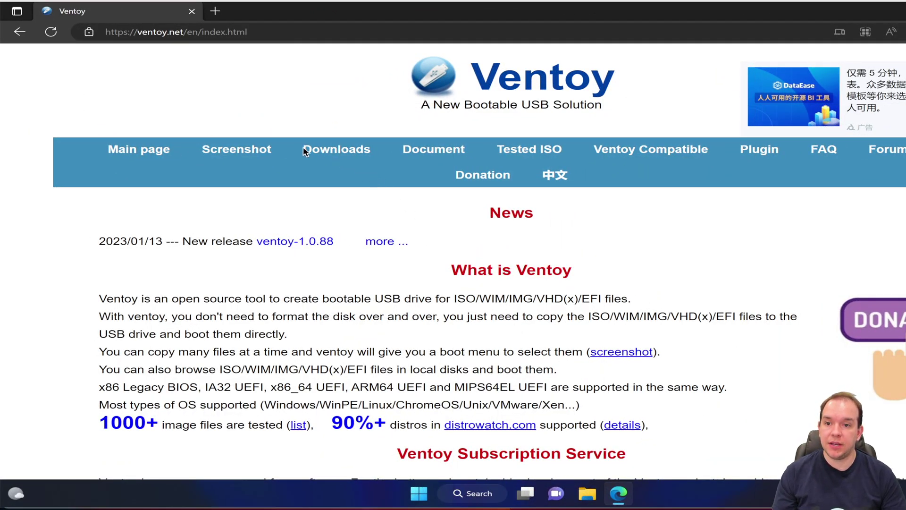
- Go from the Ventoy home page to its Downloads page listing the 1.0.88 files
left_click(350, 152)
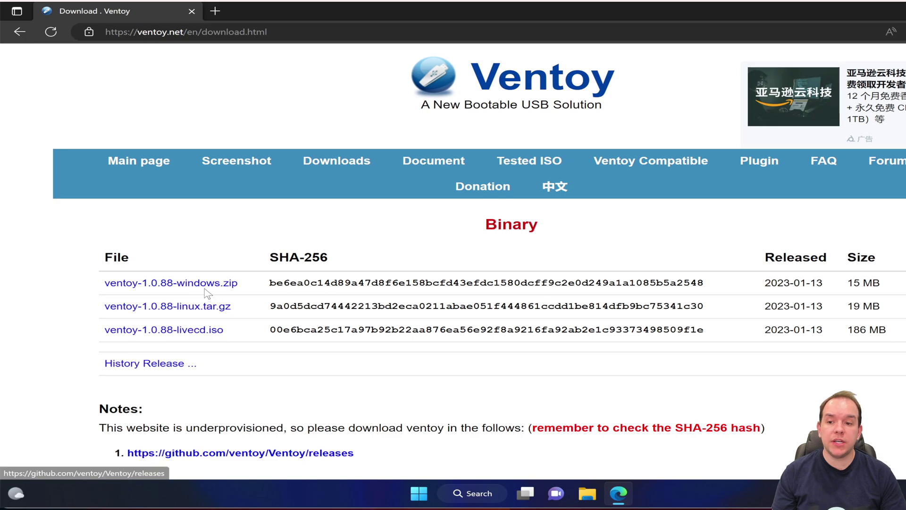
- Download ventoy-1.0.88-windows.zip from the GitHub releases page and show it in Downloads
left_click(209, 286)
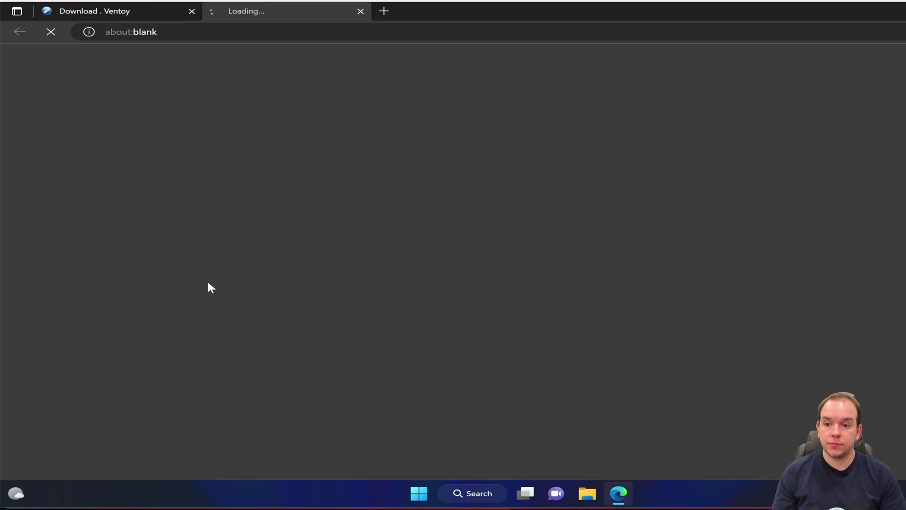
scroll(387, 303, "down", 5)
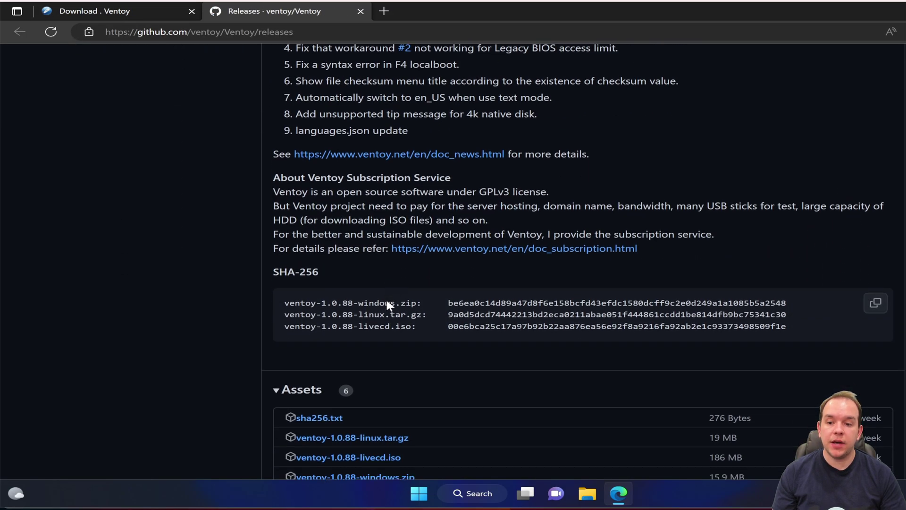
scroll(386, 303, "down", 2)
scroll(387, 303, "down", 2)
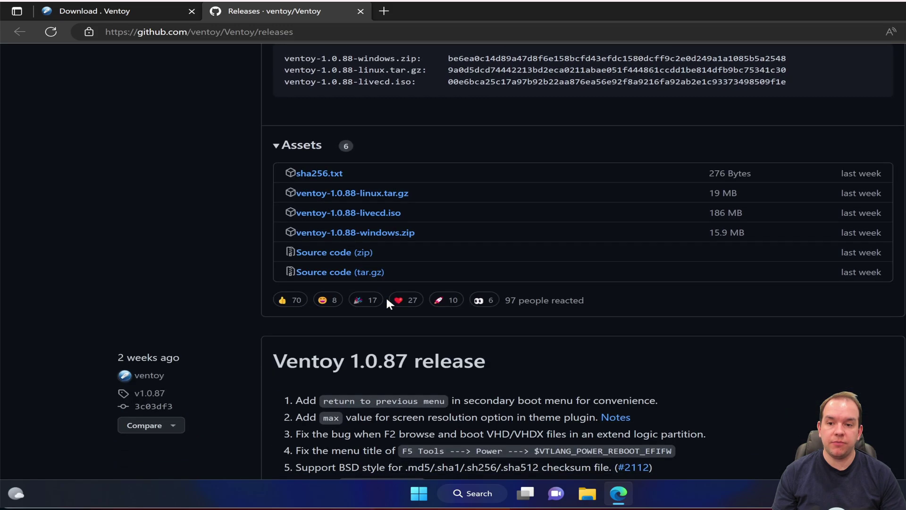
left_click(394, 235)
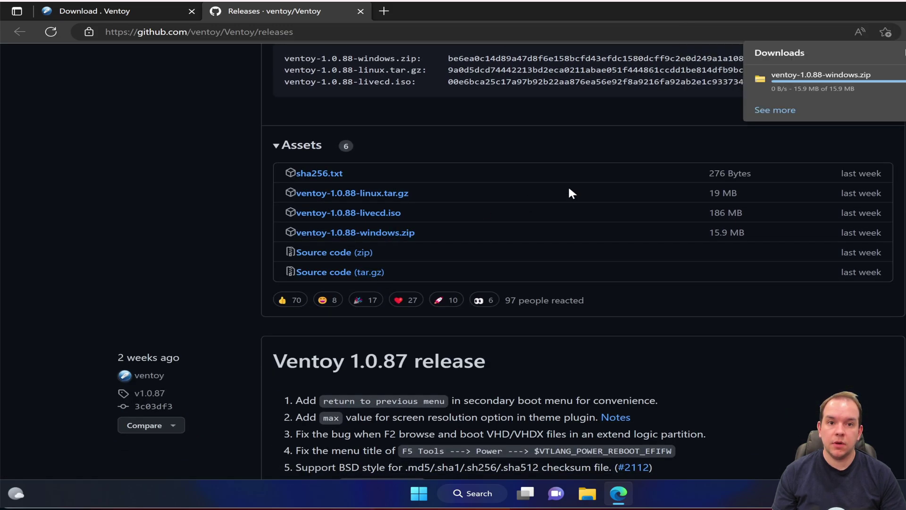
left_click(875, 97)
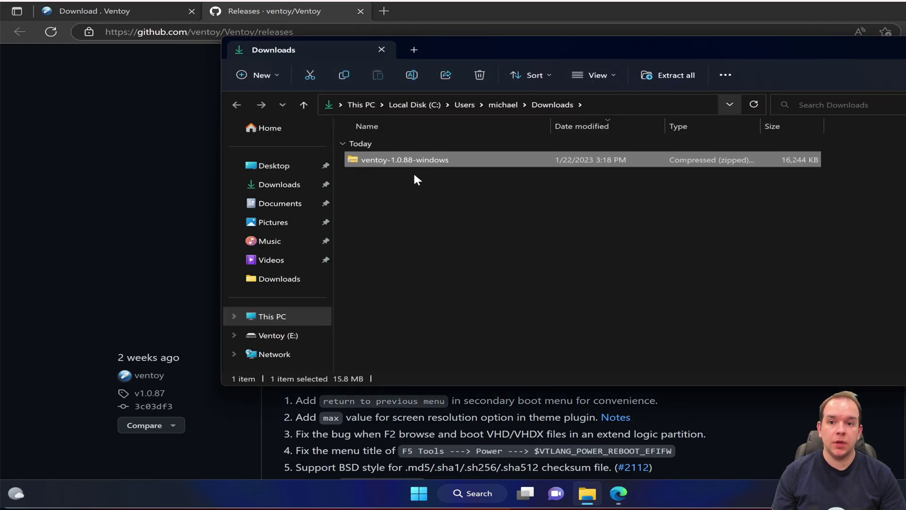
- Extract the Ventoy zip to the suggested folder and enter the ventoy-1.0.88 folder
right_click(408, 162)
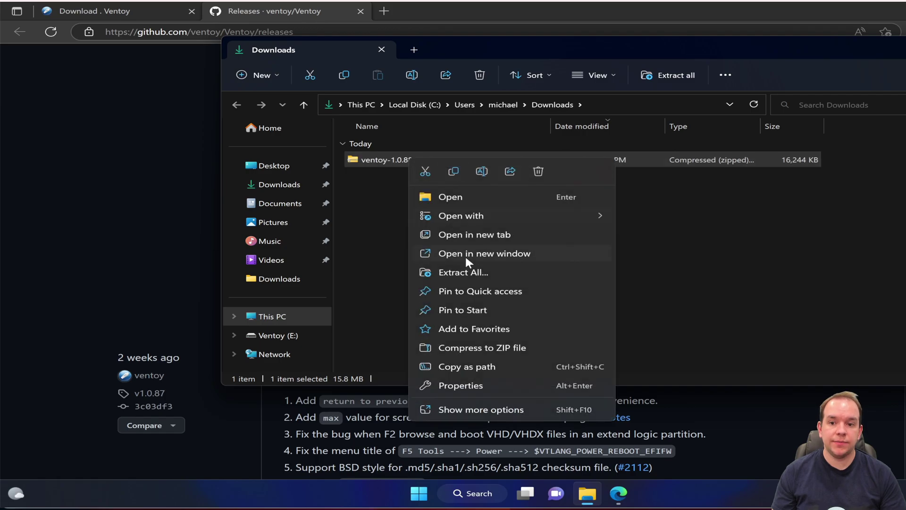
left_click(471, 268)
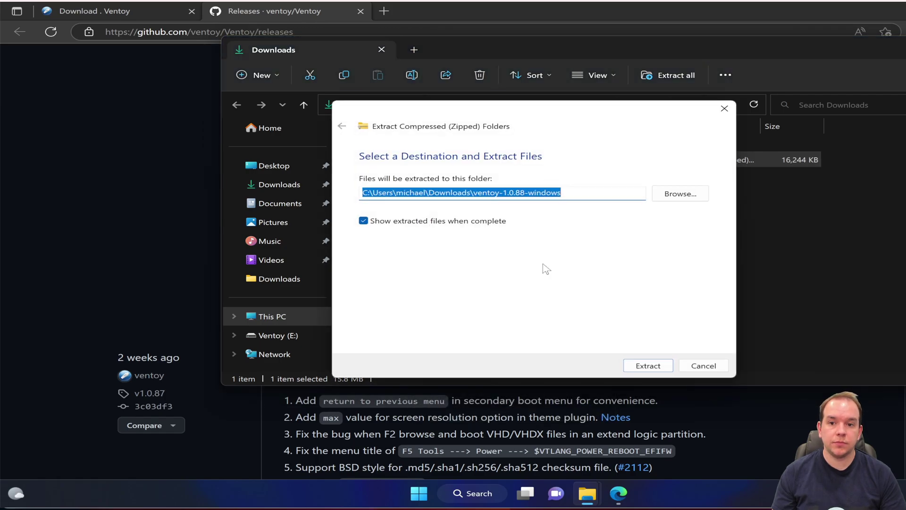
left_click(648, 366)
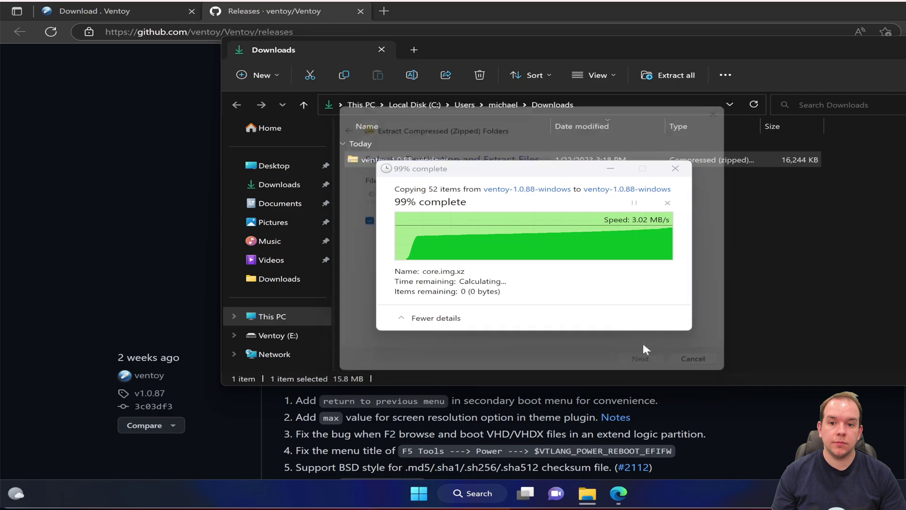
double_click(428, 178)
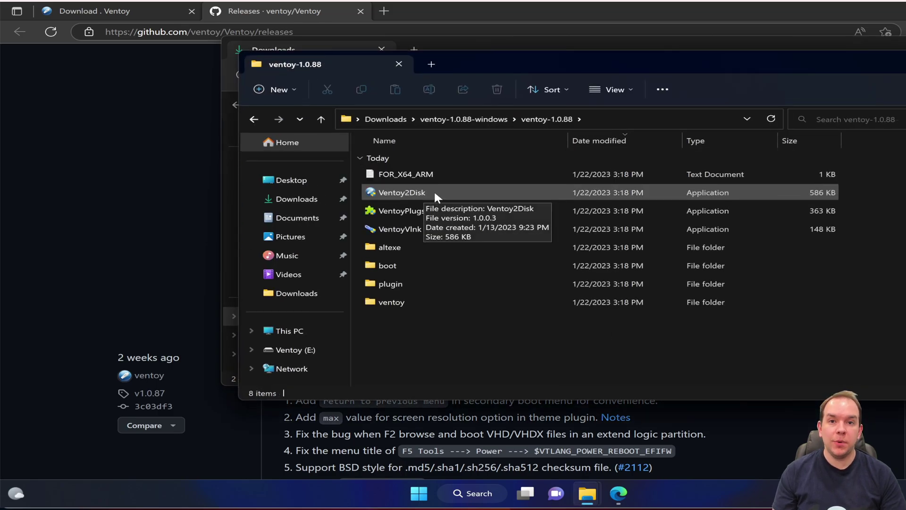
- Launch Ventoy2Disk with admin rights and position its window higher on screen
double_click(434, 191)
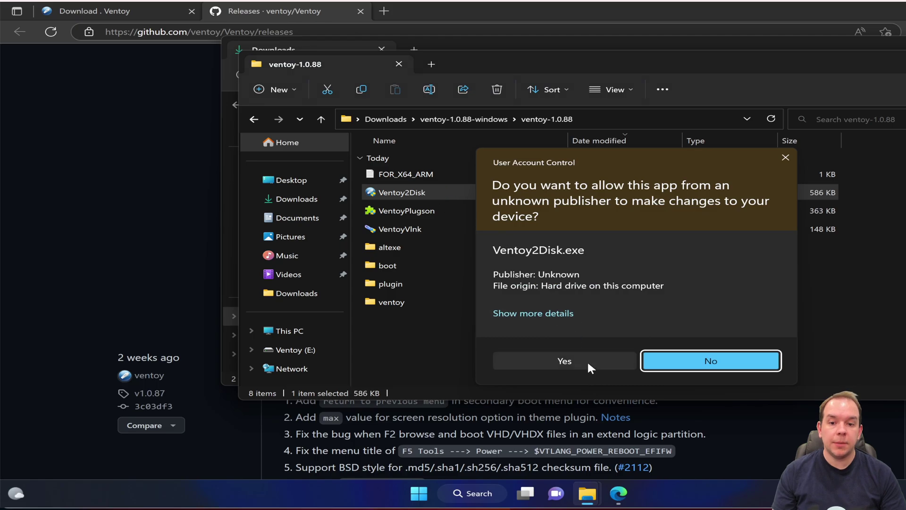
left_click(587, 361)
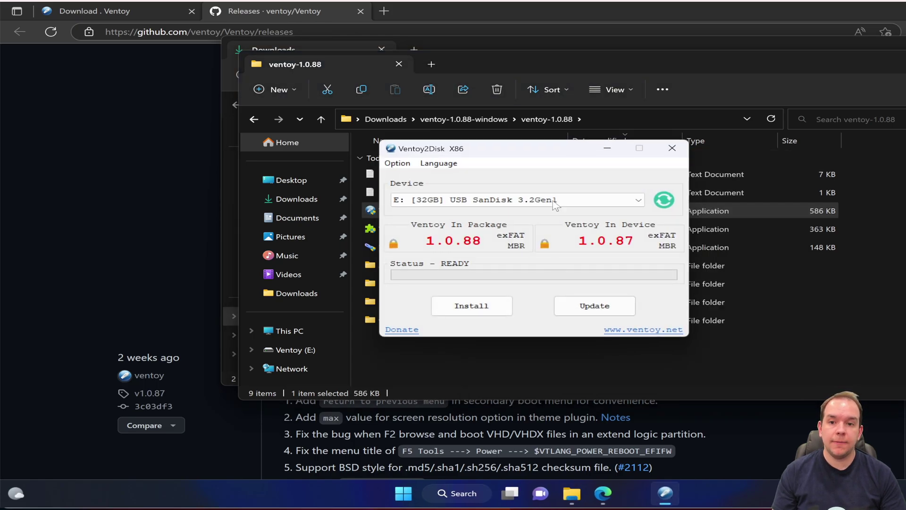
left_click_drag(561, 154, 557, 113)
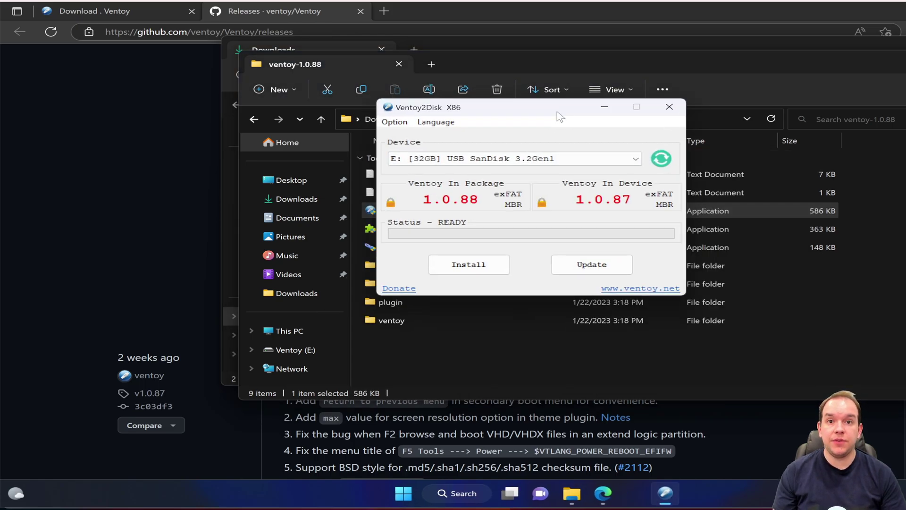
- Select E: [32GB] USB SanDisk 3.2Gen1 as the target device and start a fresh install
left_click(618, 162)
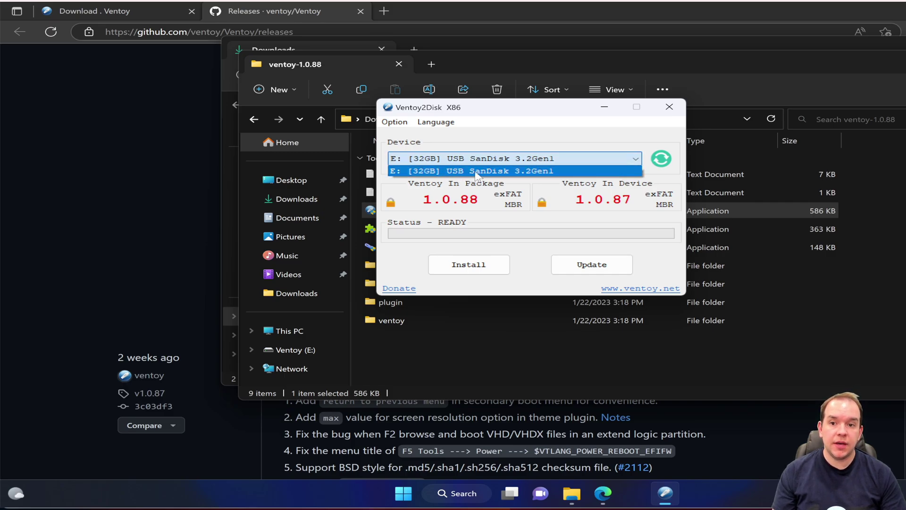
left_click(476, 172)
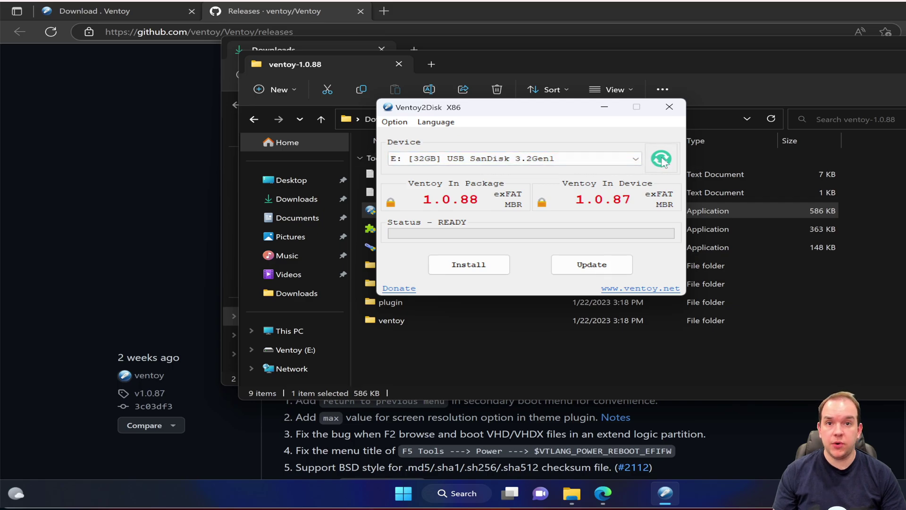
left_click(591, 162)
left_click(593, 139)
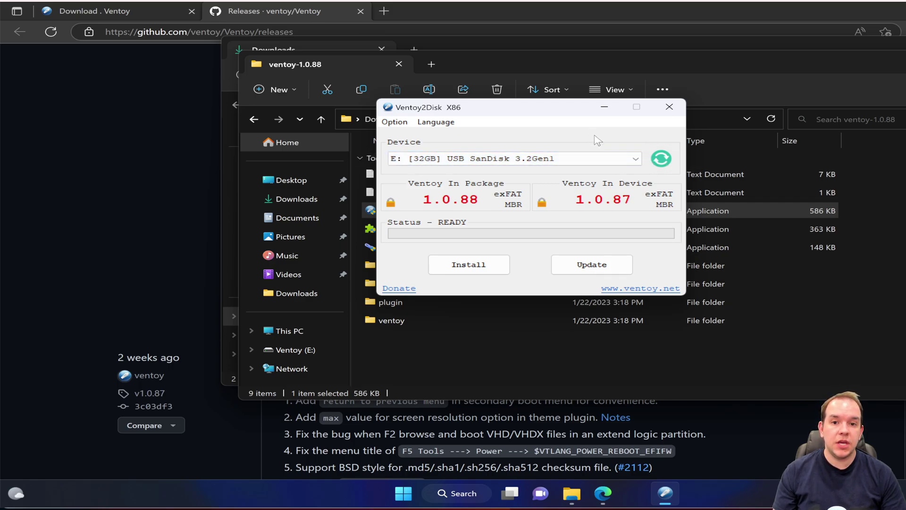
left_click(661, 160)
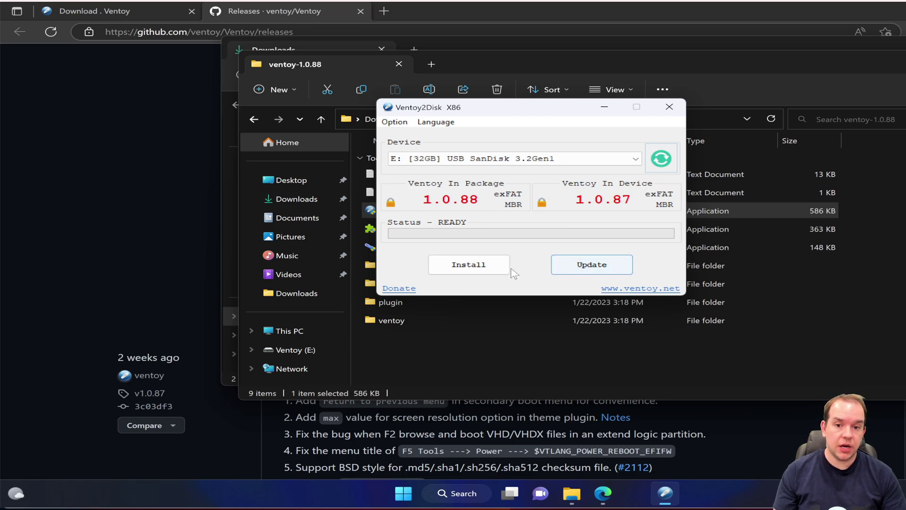
left_click(492, 272)
type("YES")
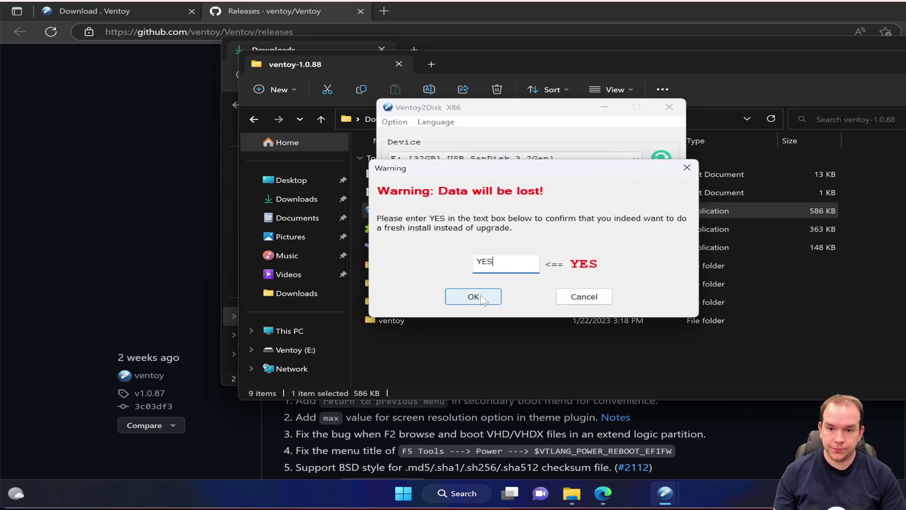
- Confirm data loss and both format warnings so Ventoy 1.0.88 installs successfully on the drive
left_click(482, 299)
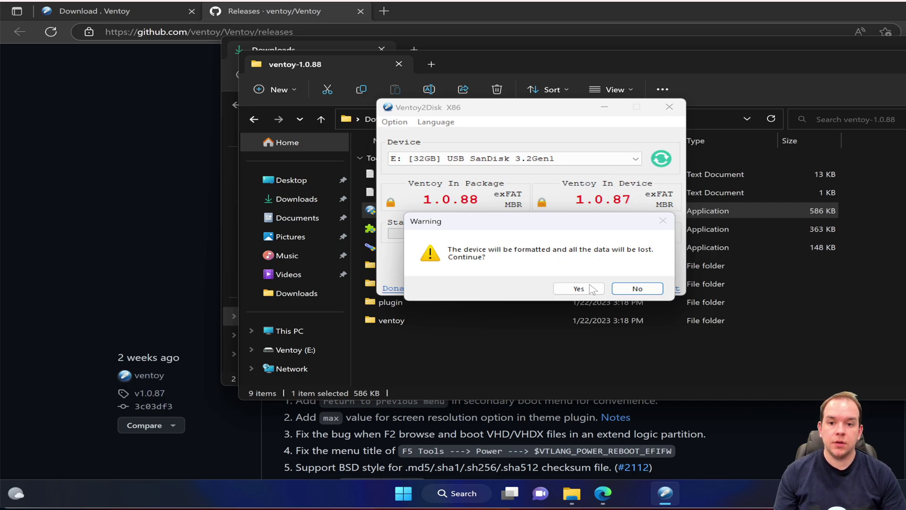
left_click(592, 289)
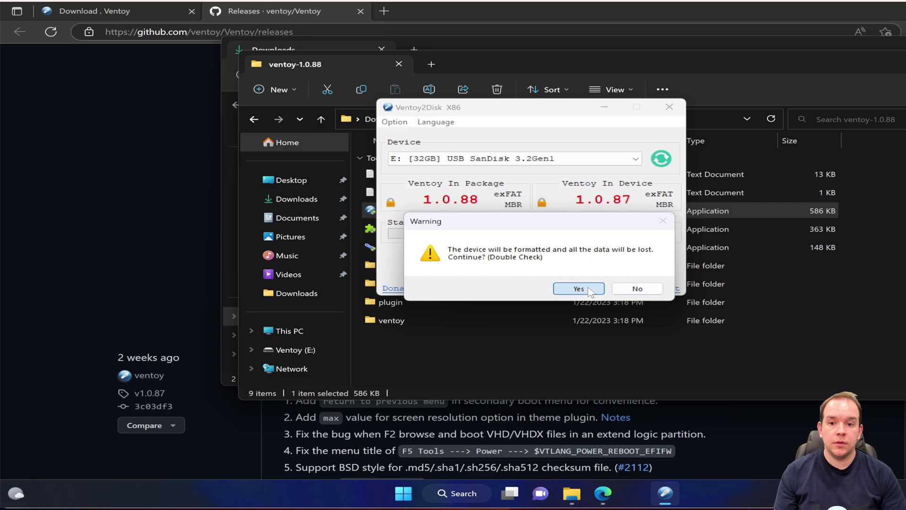
left_click(591, 289)
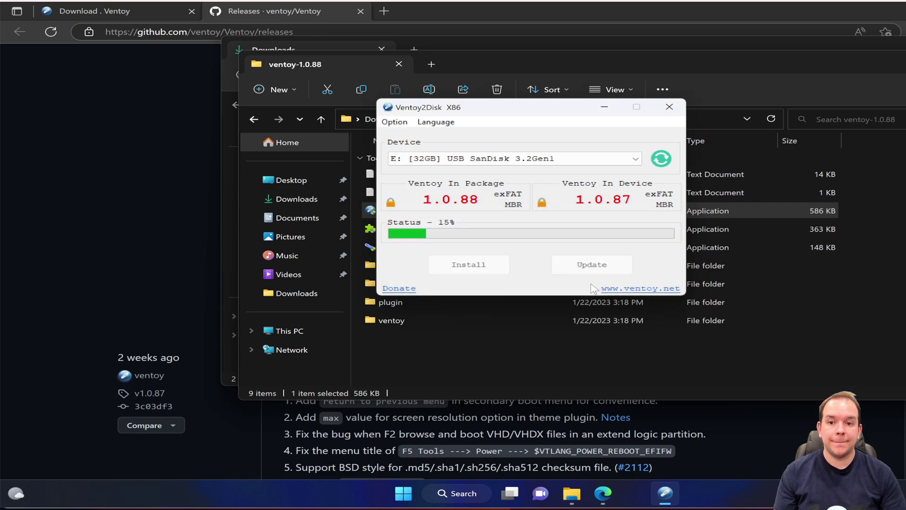
left_click(637, 296)
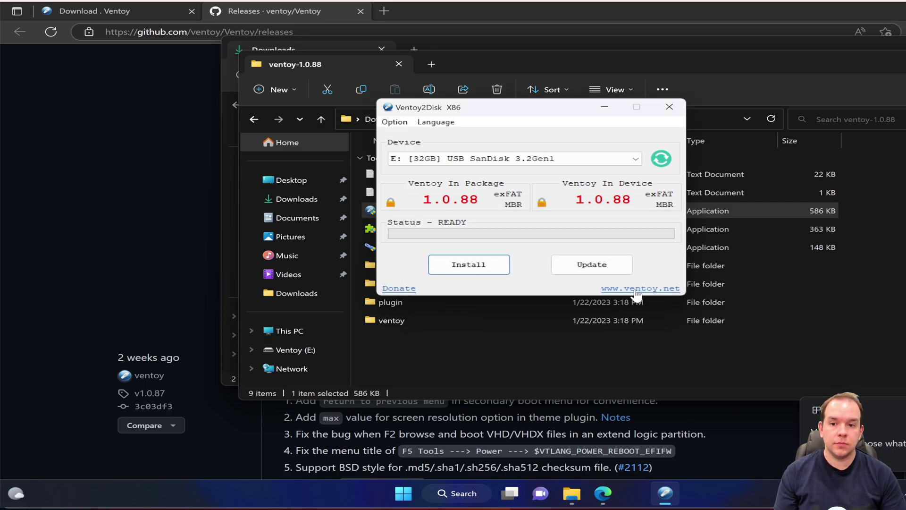
- Close the installer and copy the four desktop ISO files onto the Ventoy (E:) drive
left_click(669, 106)
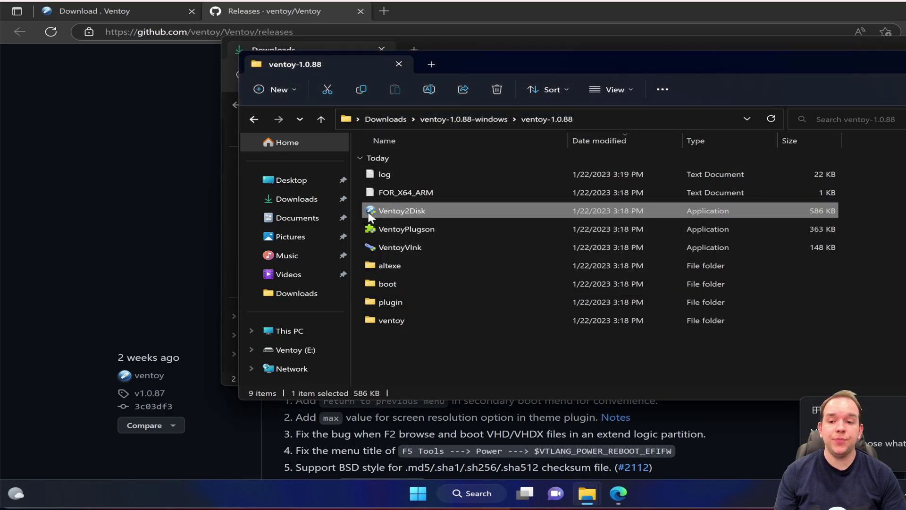
left_click(296, 350)
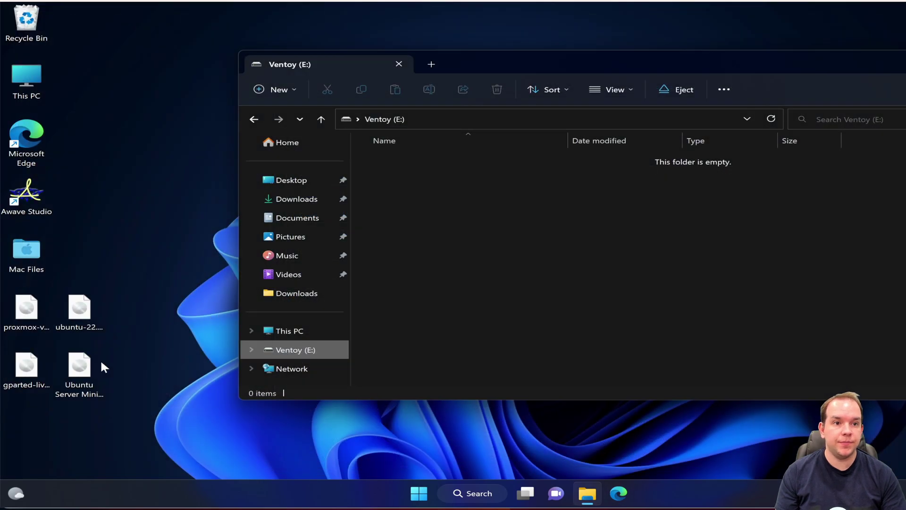
mouse_move(156, 402)
left_mouse_down()
mouse_move(3, 293)
mouse_move(668, 240)
mouse_move(586, 235)
left_mouse_up()
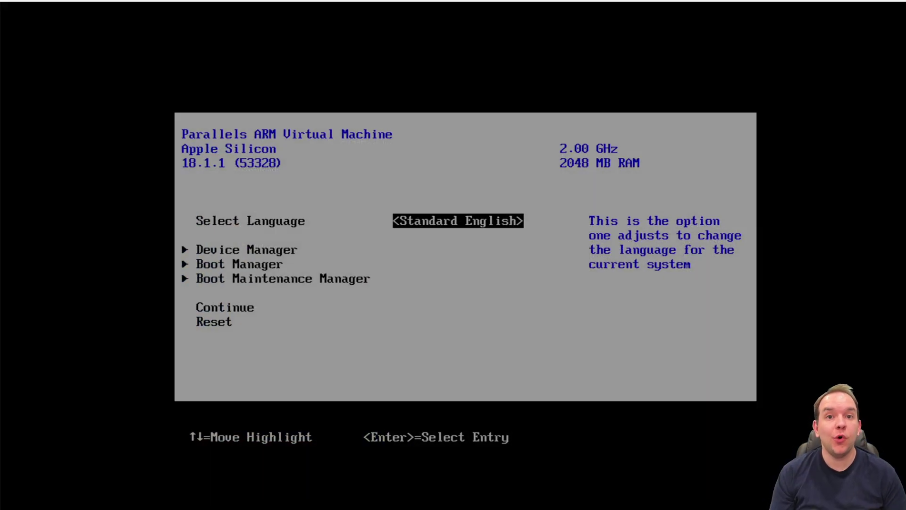
- Enter the Boot Manager and boot the VM from the UEFI USB SanDisk 3.2Gen1 entry
key("Down")
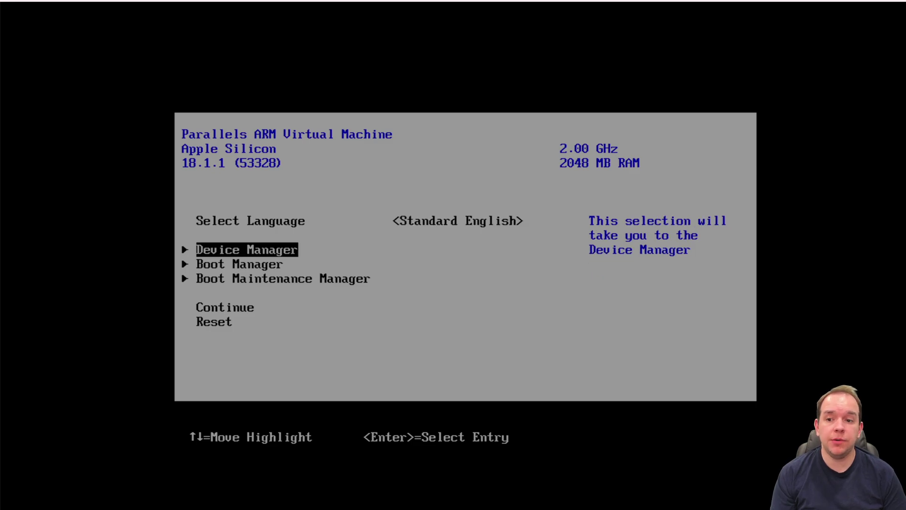
key("Down")
key("Return")
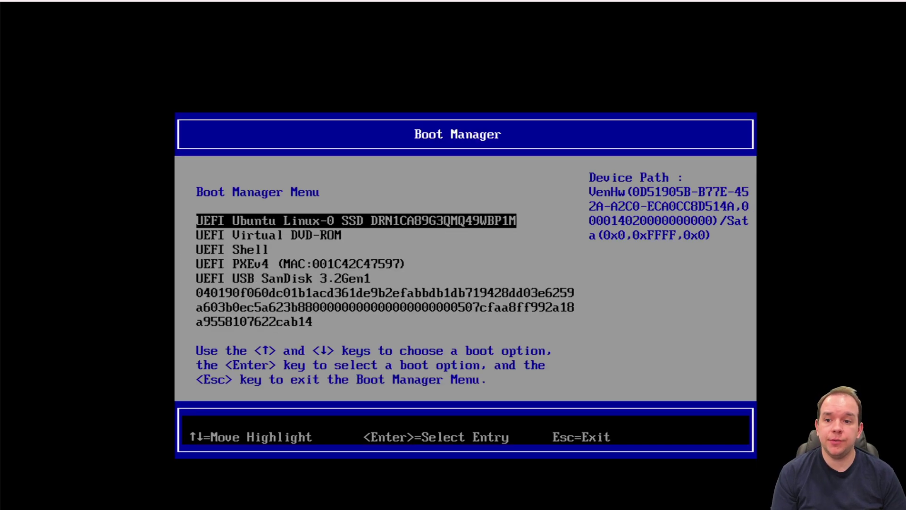
key("Down")
key("Down")
key("Down")
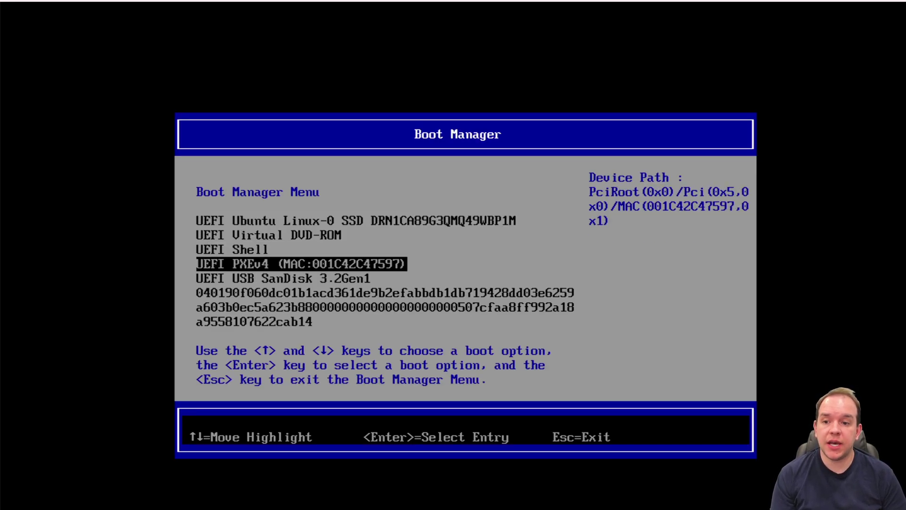
key("Down")
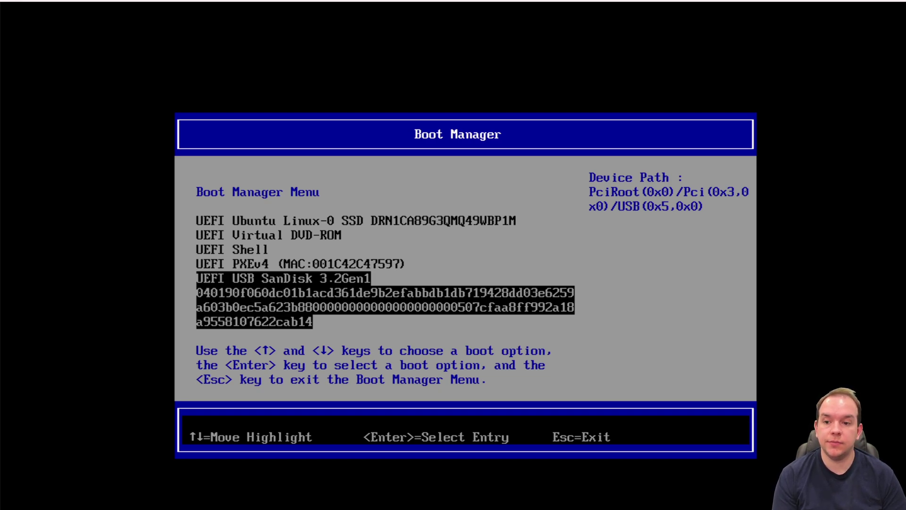
key("Return")
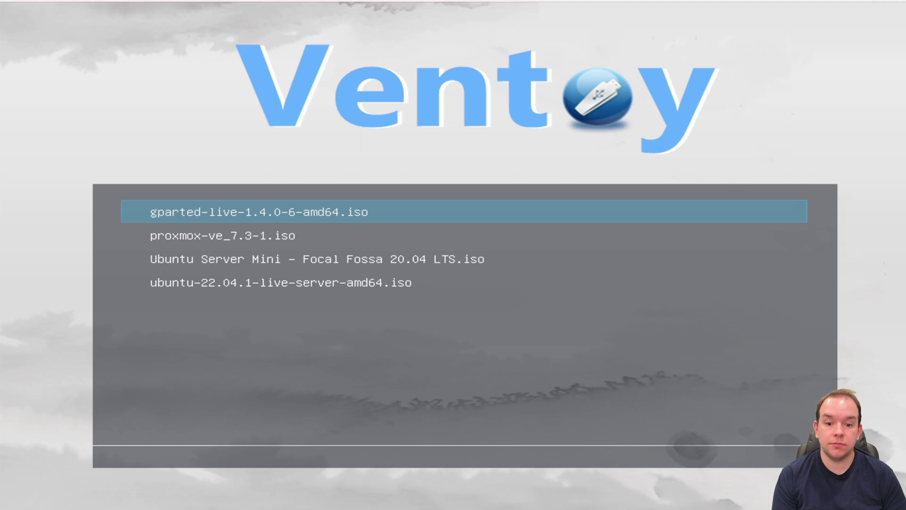
- Move down the Ventoy ISO menu toward ubuntu-22.04.1-live-server-amd64.iso
key("Down")
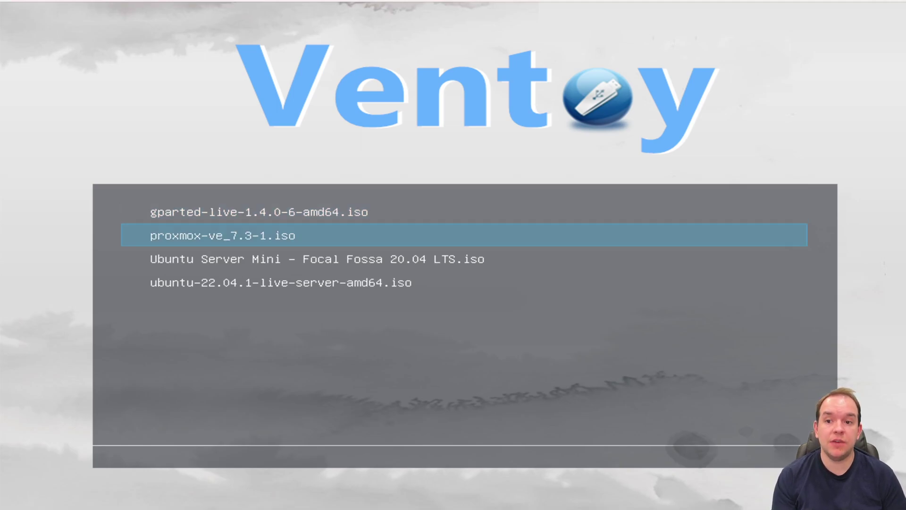
key("Down")
key("Down")
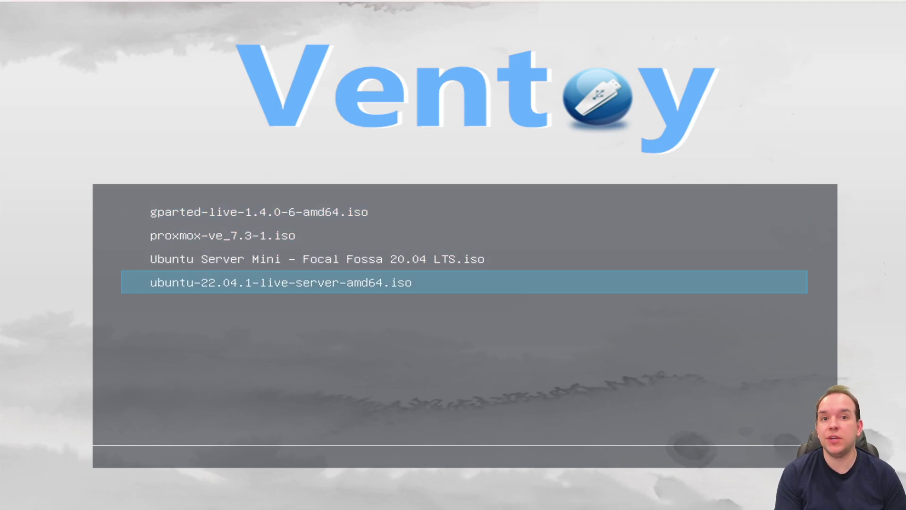